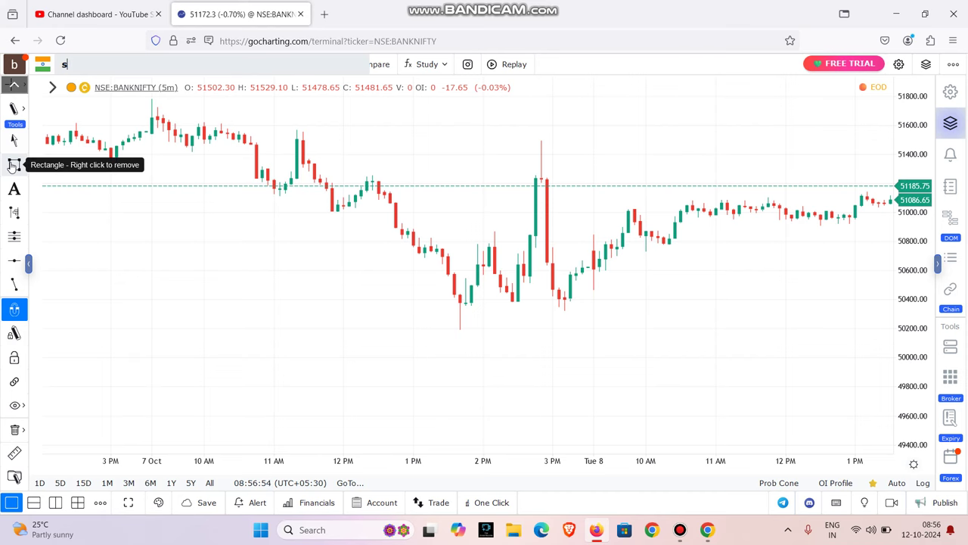
- Draw a yellow rectangle zone near 50,300 from Oct 7 11:15 to Oct 8 11:50
{"action": "left_click", "coordinate": [13, 165]}
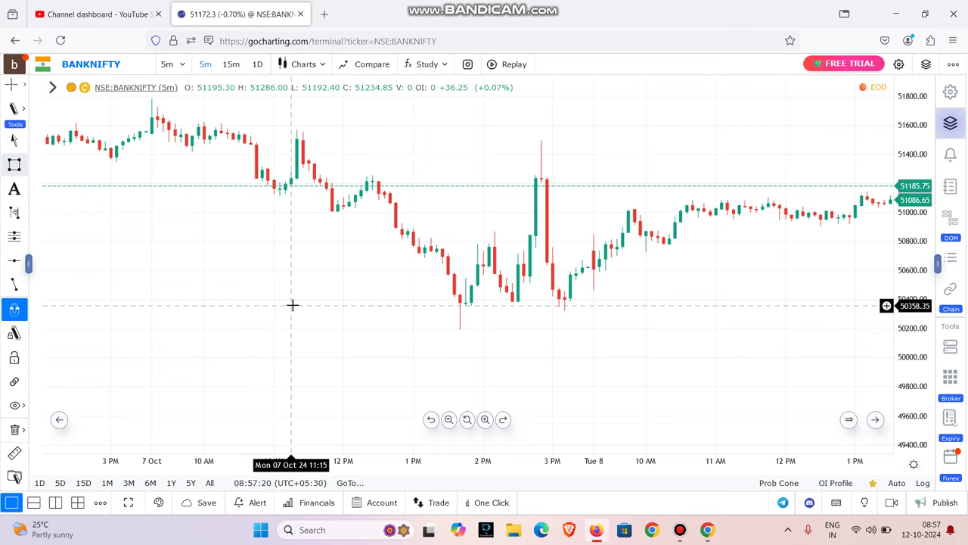
{"action": "left_click", "coordinate": [293, 304]}
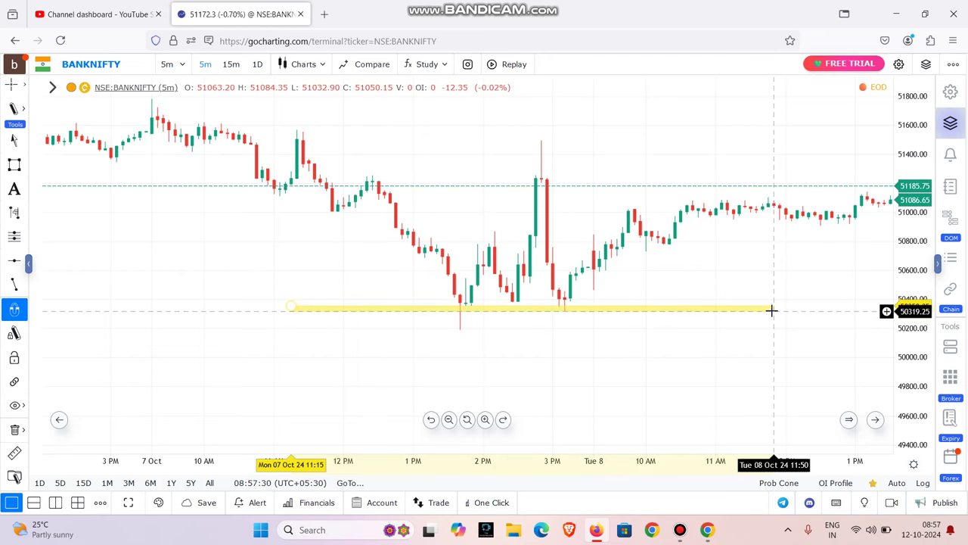
{"action": "left_click", "coordinate": [771, 310]}
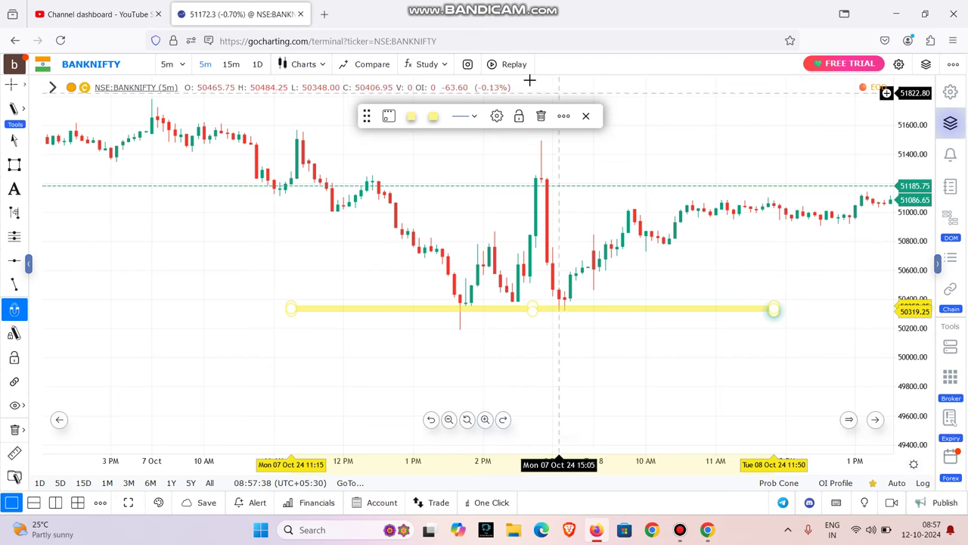
- Turn on bar replay and set its start at the Mon 7 Oct 14:20 candle
{"action": "left_click", "coordinate": [511, 64]}
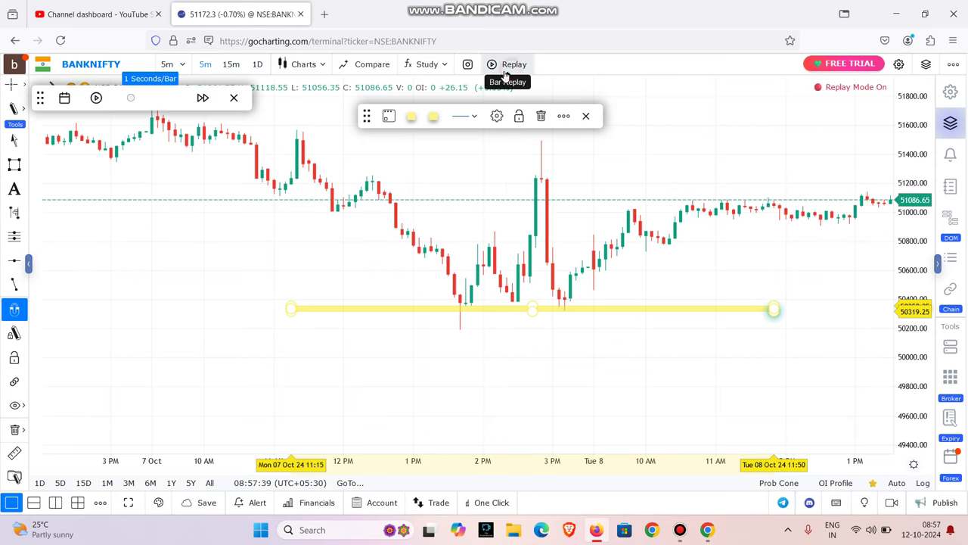
{"action": "left_click", "coordinate": [502, 266]}
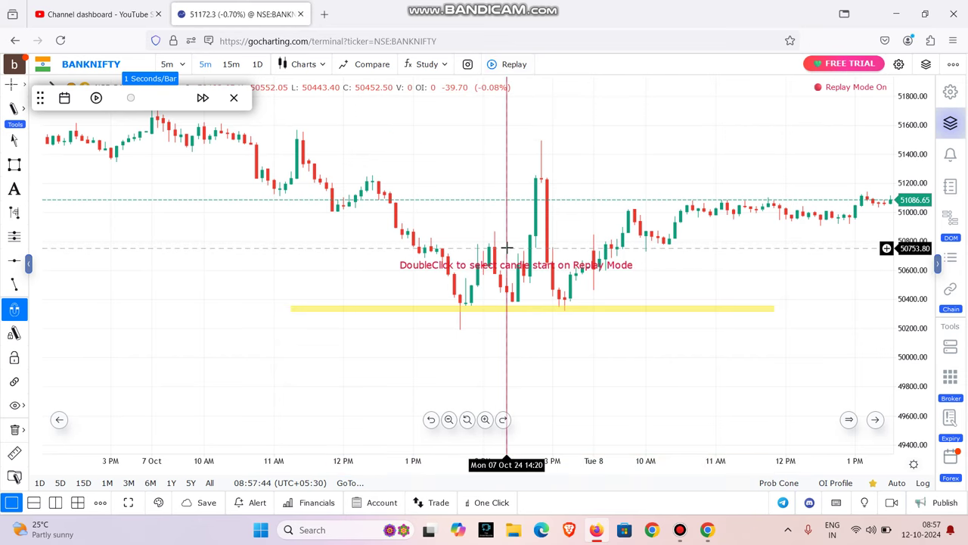
{"action": "double_click", "coordinate": [506, 248]}
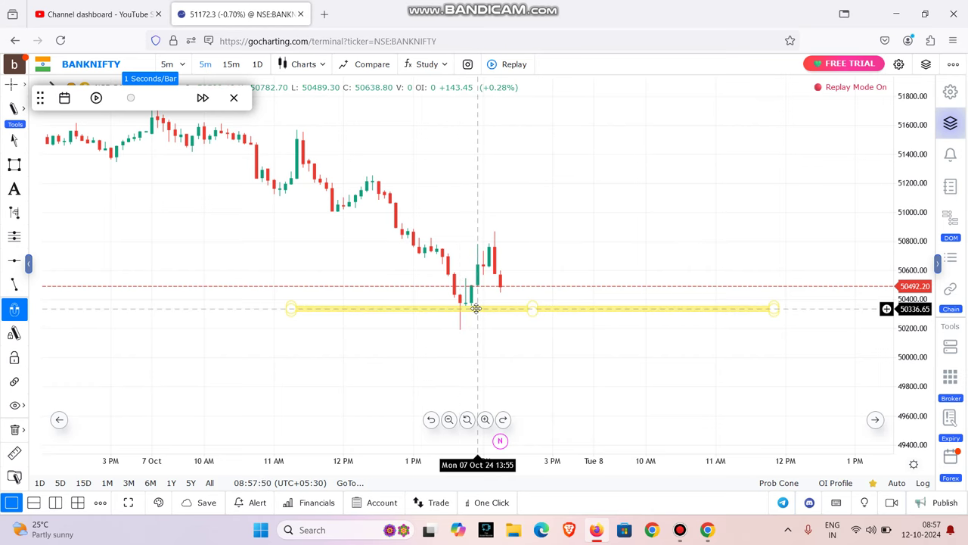
- Play the replay past the 3 PM spike near 51,500, then bring up the timeframe list
{"action": "left_click", "coordinate": [97, 100]}
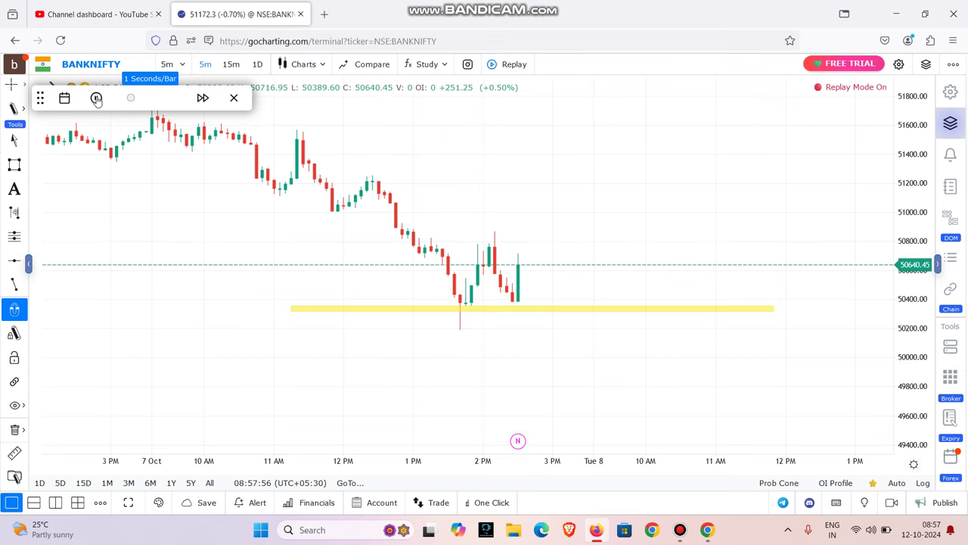
{"action": "left_click", "coordinate": [97, 100]}
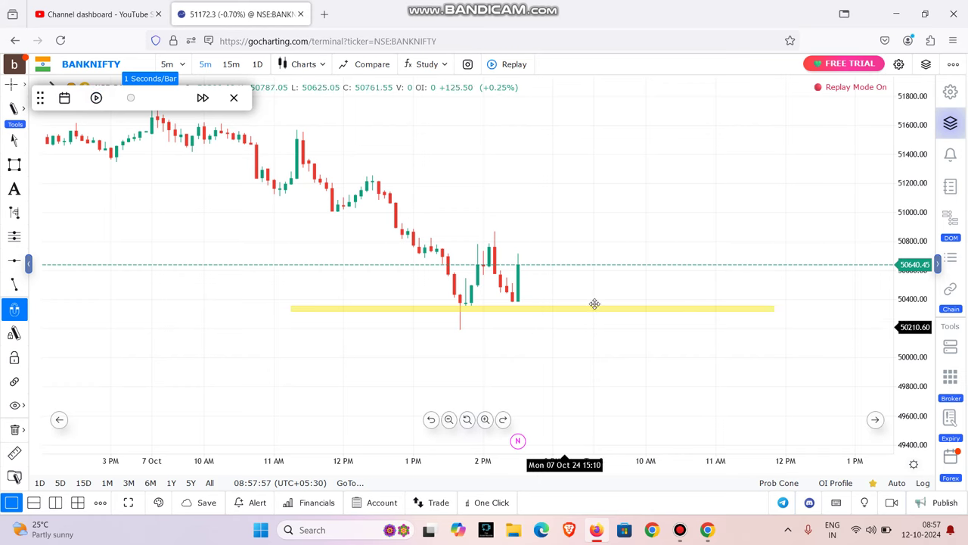
{"action": "left_click", "coordinate": [530, 305]}
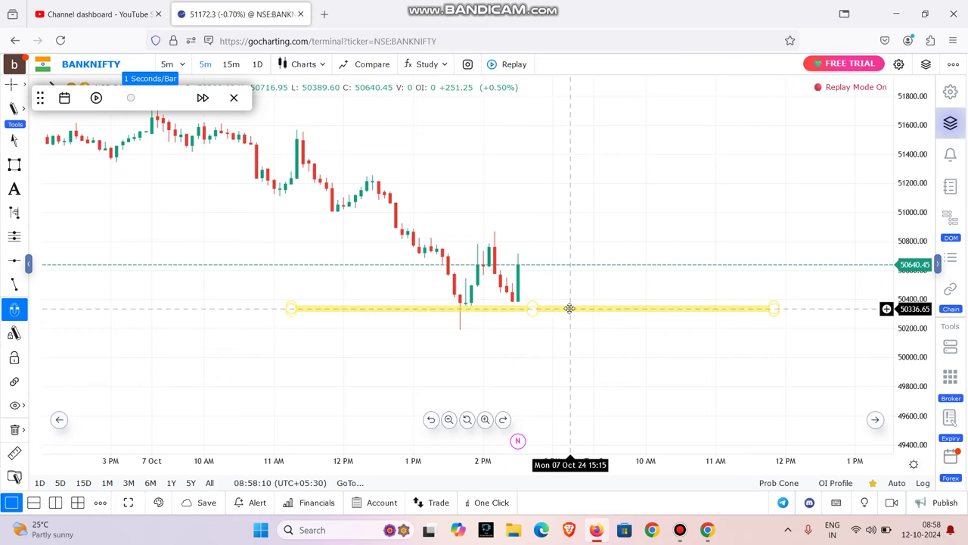
{"action": "left_click", "coordinate": [97, 98]}
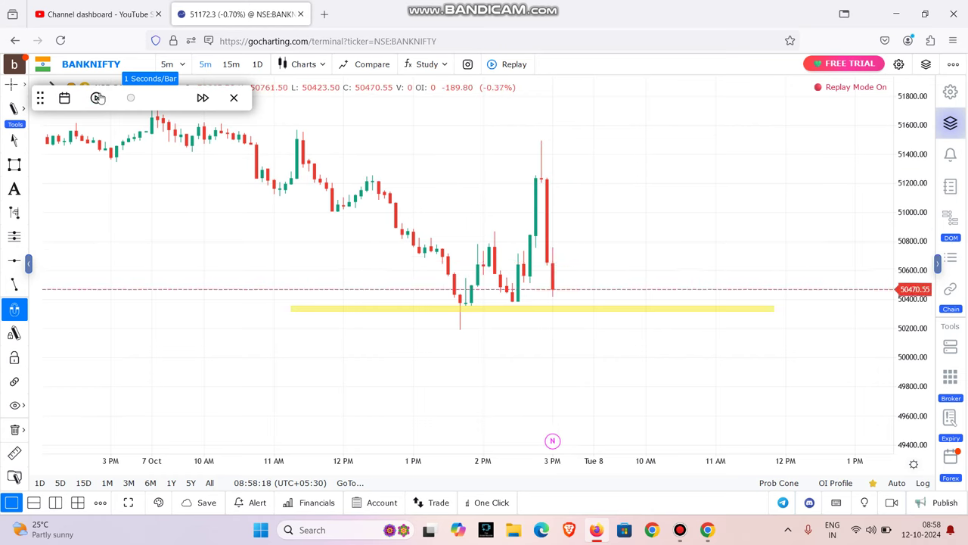
{"action": "left_click", "coordinate": [168, 65]}
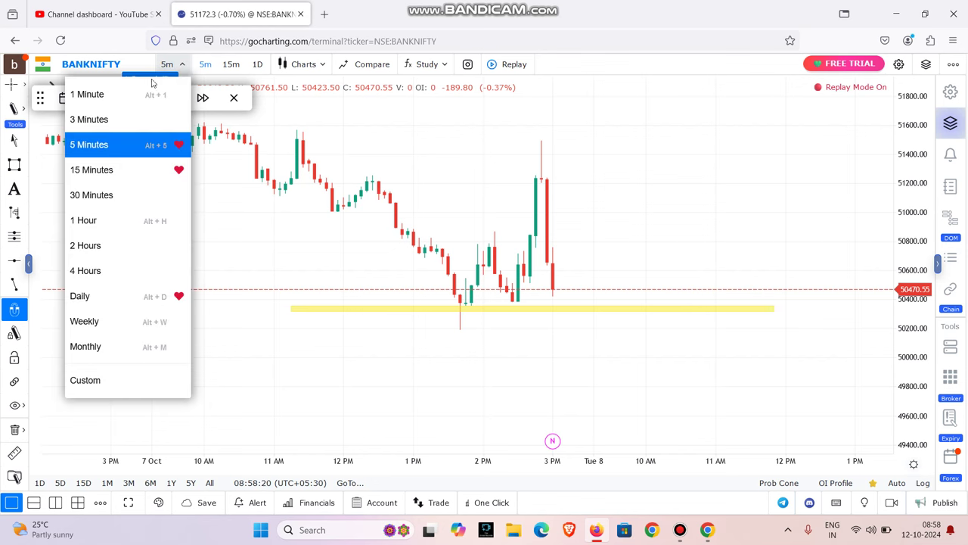
- Switch to 1-minute candles and restart the replay zoomed on the Oct 7 afternoon
{"action": "left_click", "coordinate": [136, 94]}
{"action": "scroll", "coordinate": [310, 289], "scroll_direction": "down", "scroll_amount": 5}
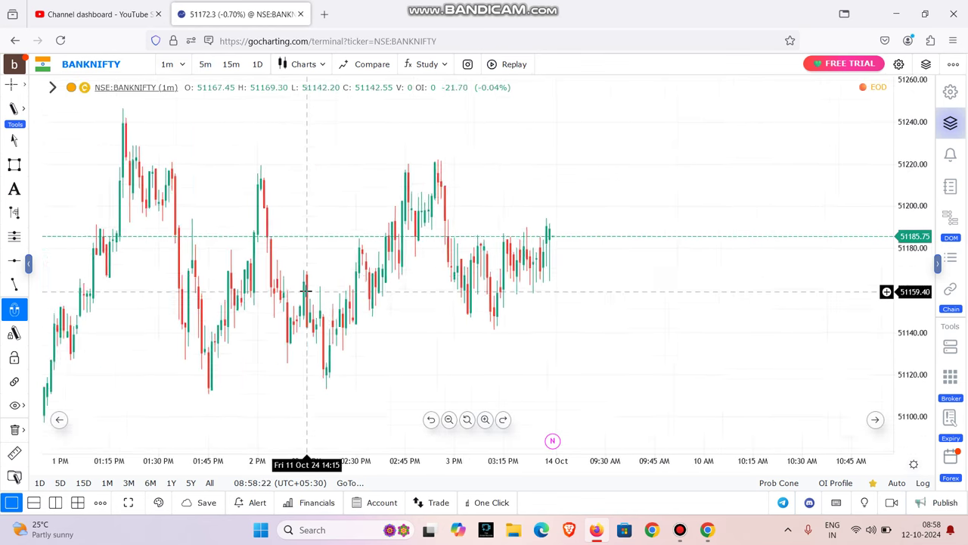
{"action": "left_click_drag", "start_coordinate": [156, 325], "coordinate": [556, 289]}
{"action": "left_click", "coordinate": [672, 281]}
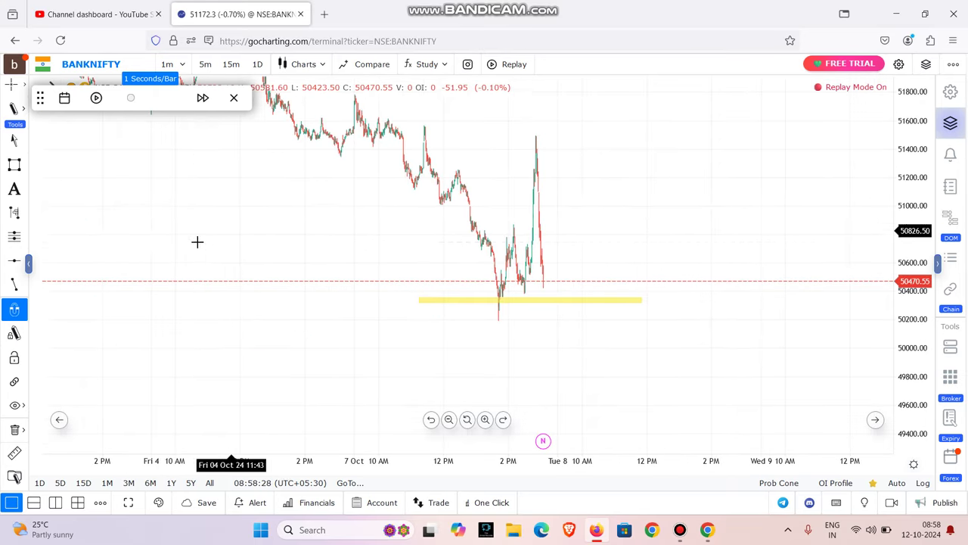
{"action": "scroll", "coordinate": [416, 315], "scroll_direction": "up", "scroll_amount": 5}
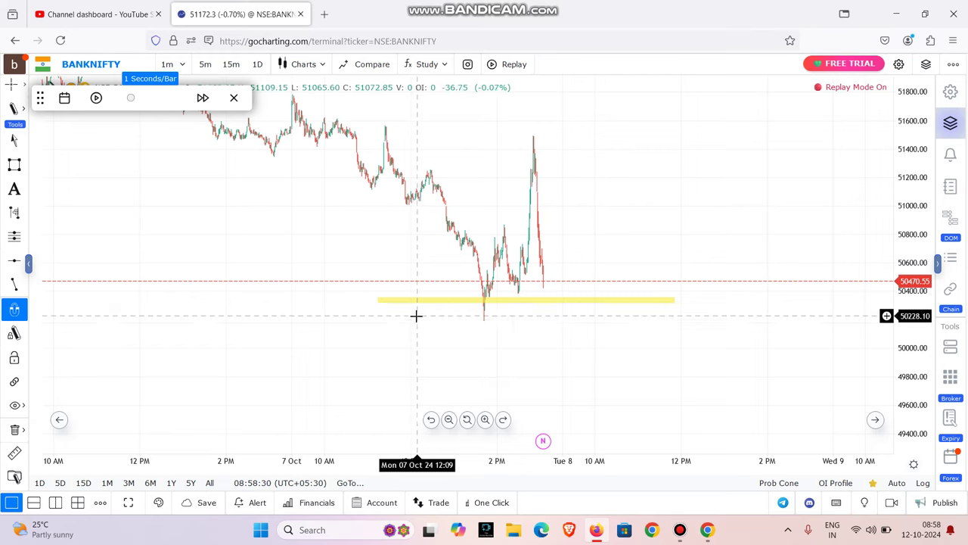
{"action": "scroll", "coordinate": [415, 321], "scroll_direction": "up", "scroll_amount": 3}
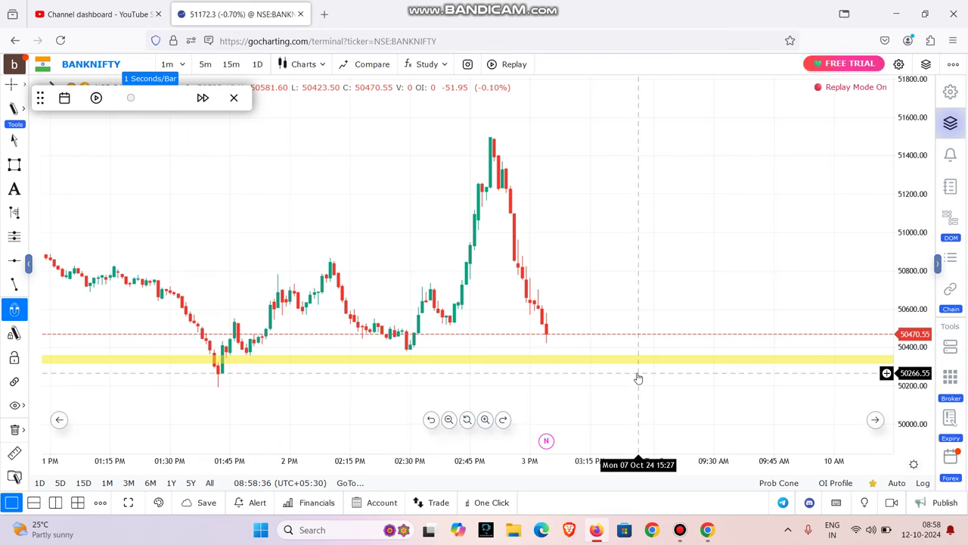
- Play the 1-minute replay and pause when price drops to 50393.20 at the yellow zone
{"action": "left_click", "coordinate": [96, 98]}
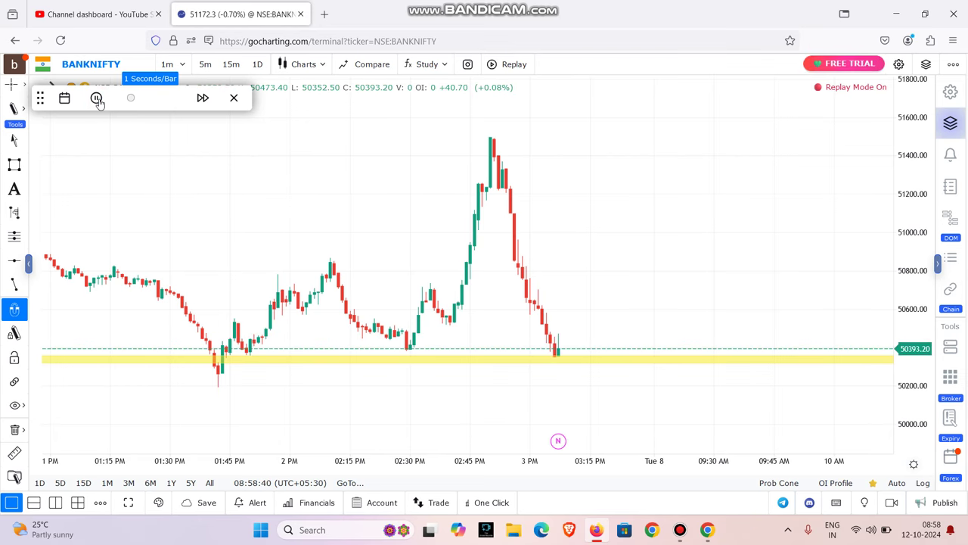
{"action": "left_click", "coordinate": [96, 99]}
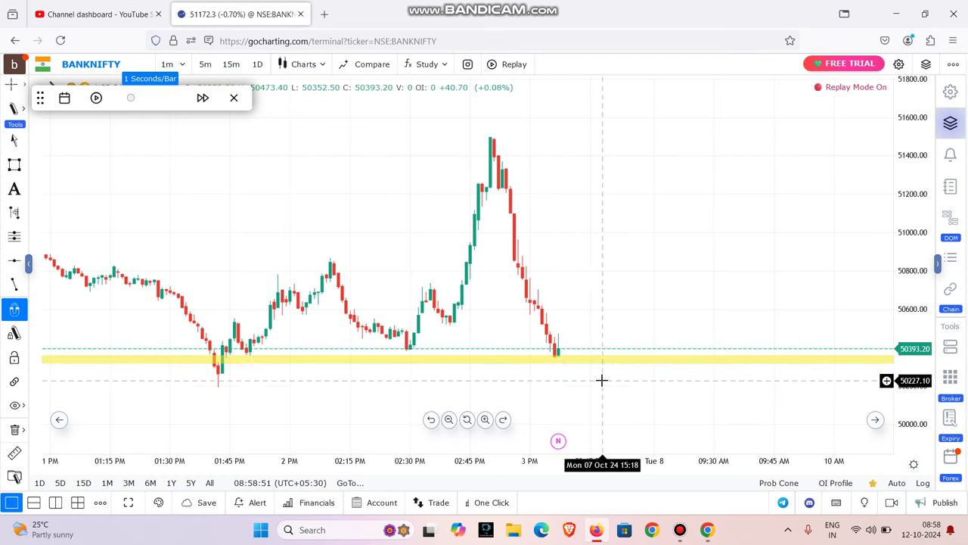
- Draw a blue level line at about 50,470 and dismiss the WaveBasis ad
{"action": "left_click", "coordinate": [14, 283]}
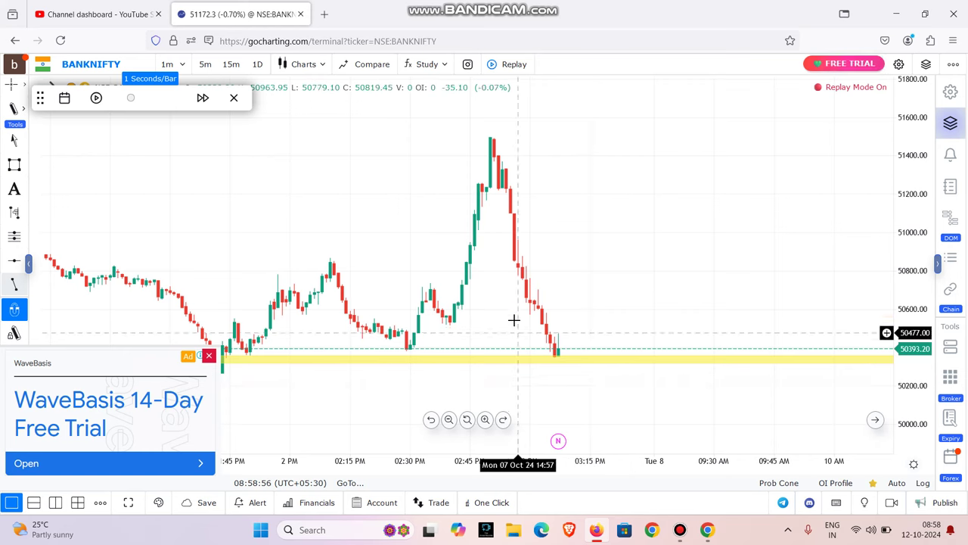
{"action": "left_click", "coordinate": [558, 333]}
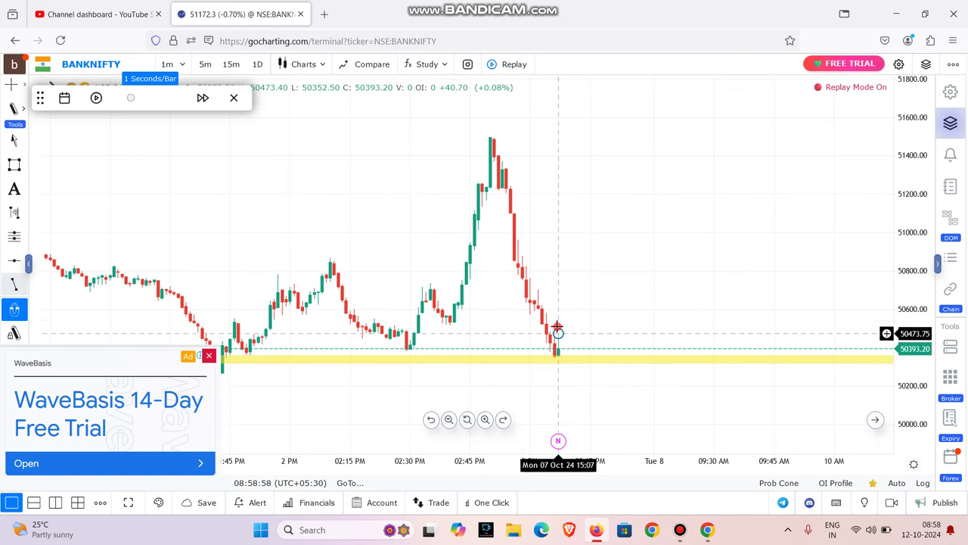
{"action": "left_click", "coordinate": [667, 333]}
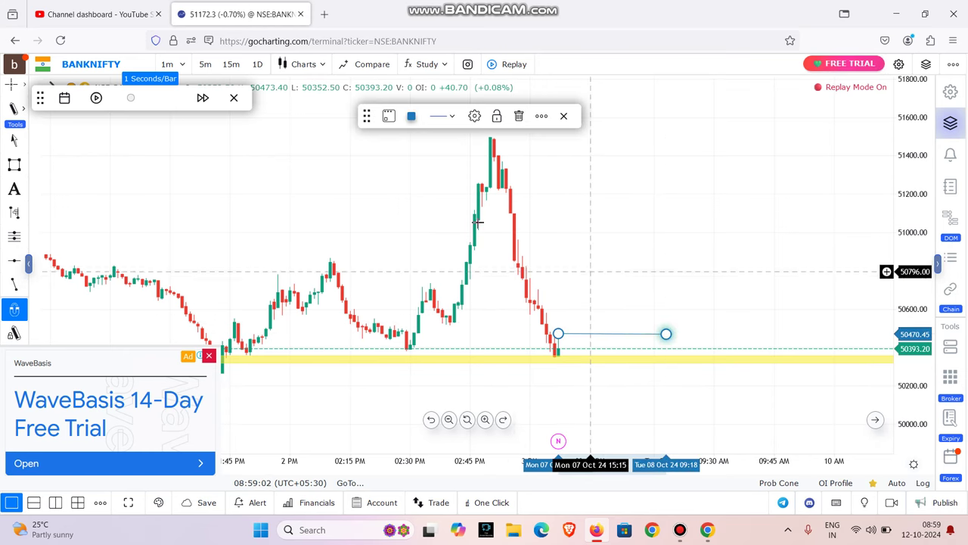
{"action": "left_click", "coordinate": [209, 355]}
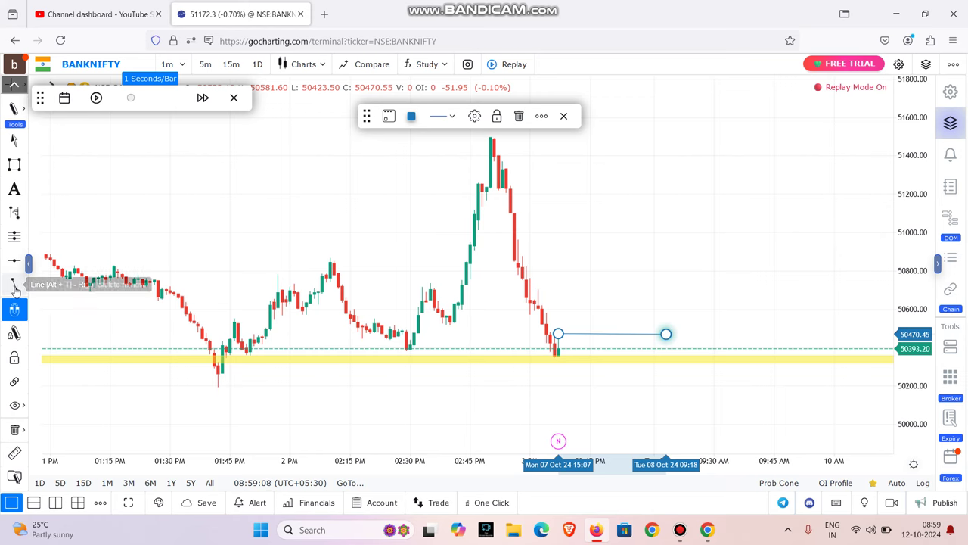
- Draw a second blue line at the 50,200 swing low, then resume the replay
{"action": "left_click", "coordinate": [195, 372]}
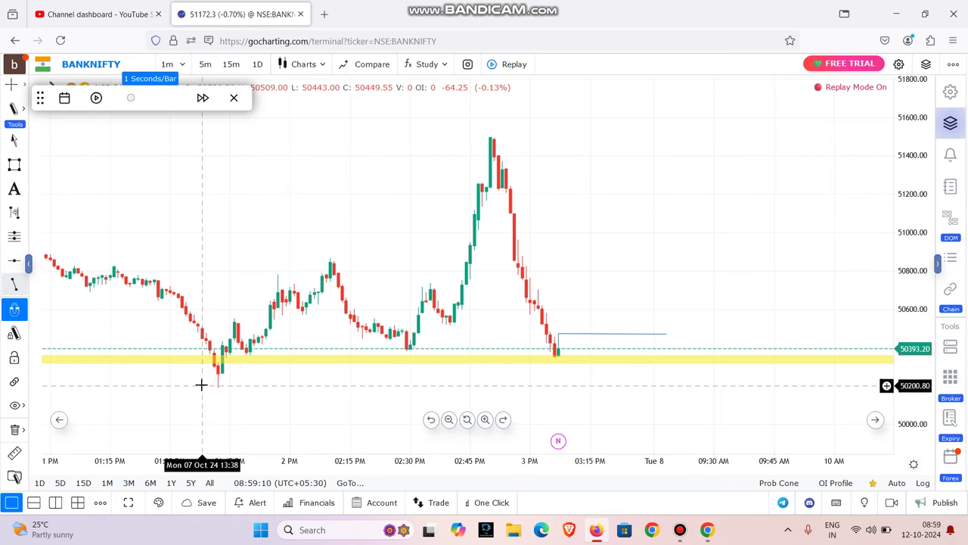
{"action": "left_click", "coordinate": [201, 384]}
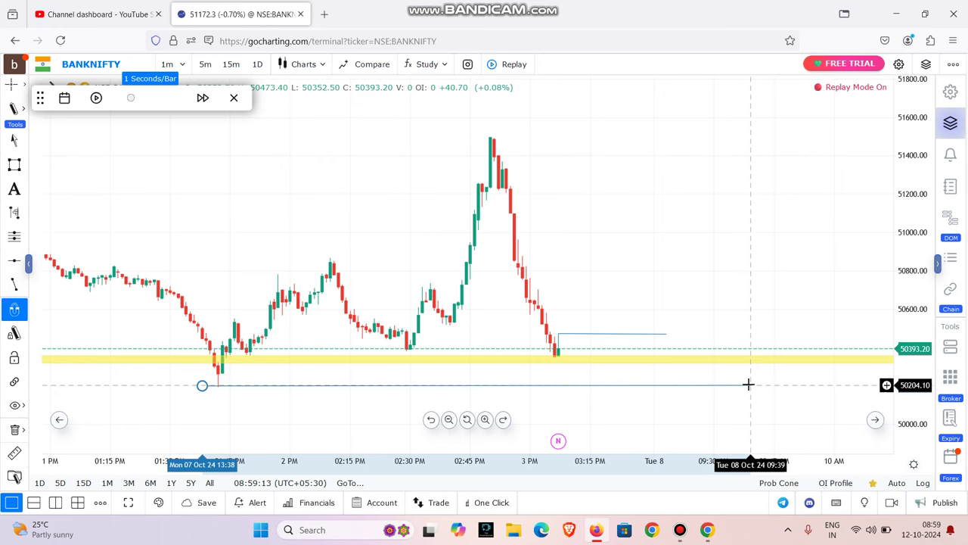
{"action": "left_click", "coordinate": [751, 385]}
{"action": "left_click", "coordinate": [620, 202]}
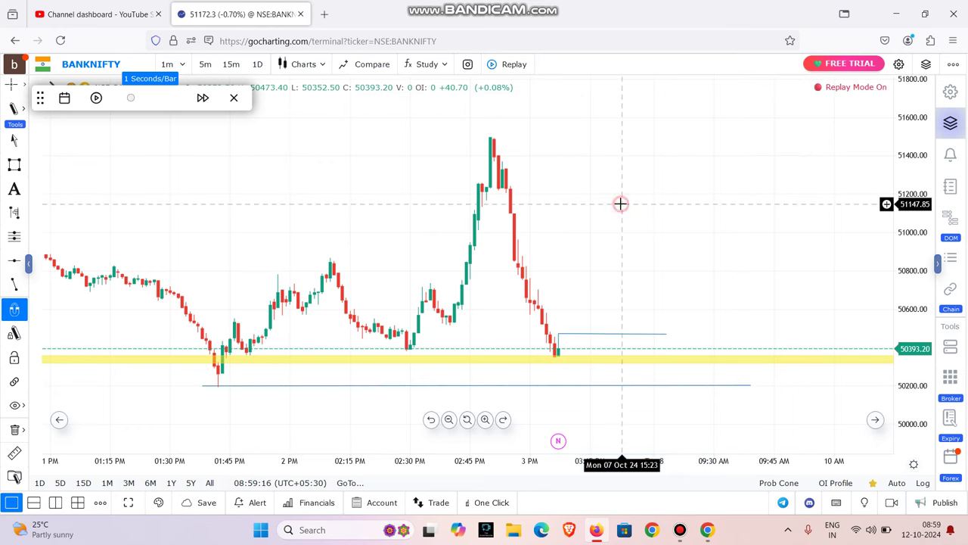
{"action": "left_click", "coordinate": [96, 99]}
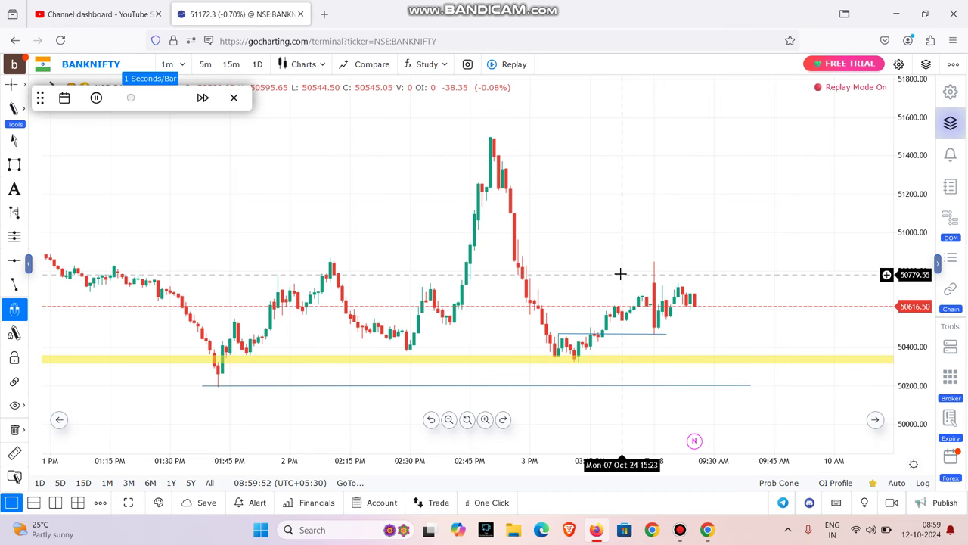
- Follow the replay through the Oct 8 morning and fast-forward to the end of data
{"action": "left_click_drag", "start_coordinate": [724, 235], "coordinate": [636, 239]}
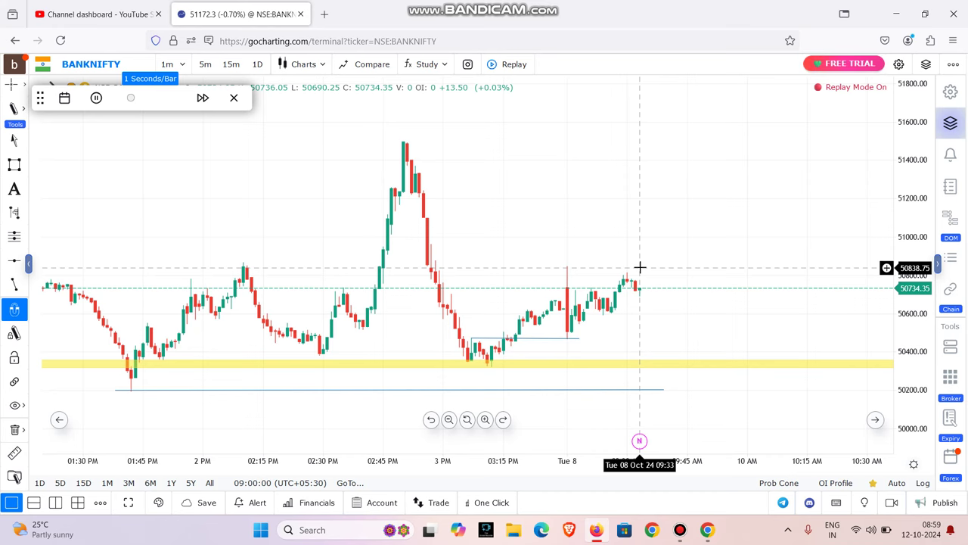
{"action": "left_click_drag", "start_coordinate": [677, 242], "coordinate": [567, 226]}
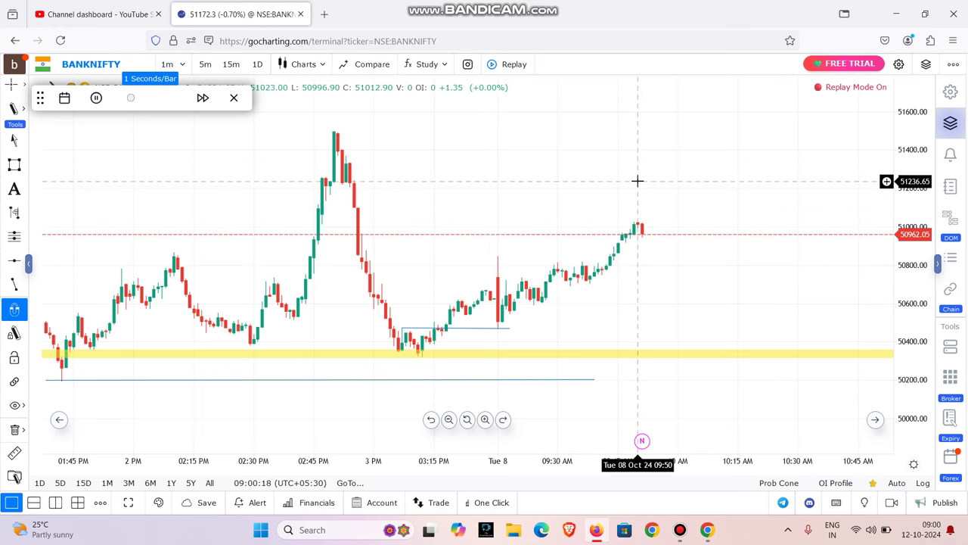
{"action": "left_click", "coordinate": [203, 98]}
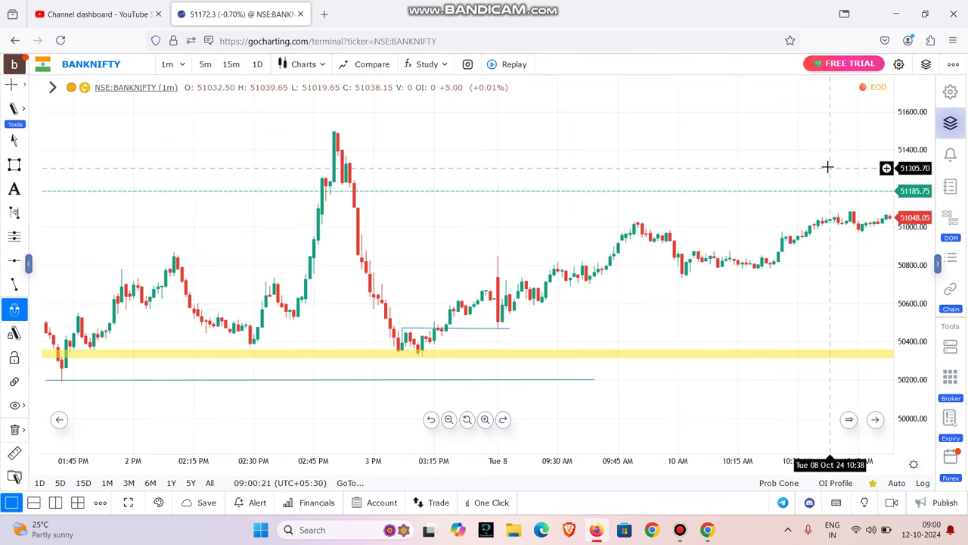